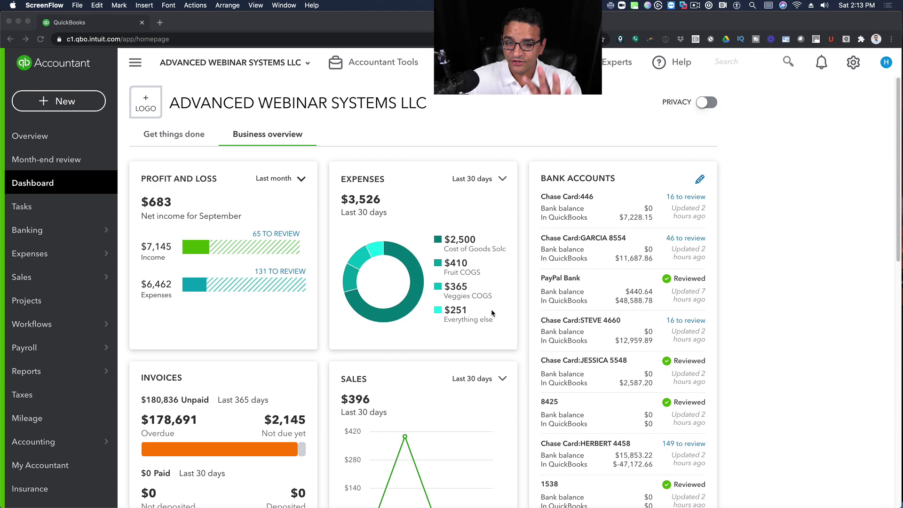
Step: Open the 10/20/2020 $230.00 ACE expense and select its payment account and first category line
{"action": "left_click", "coordinate": [789, 65]}
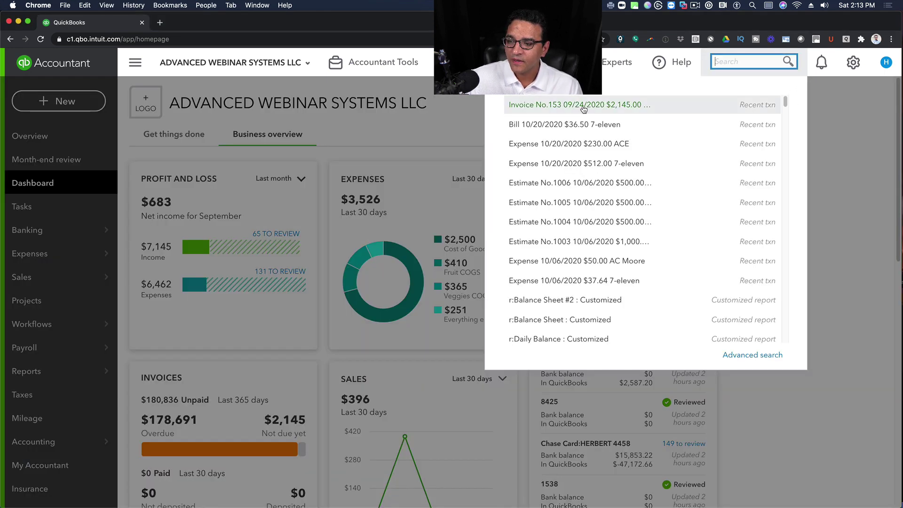
{"action": "left_click", "coordinate": [560, 148]}
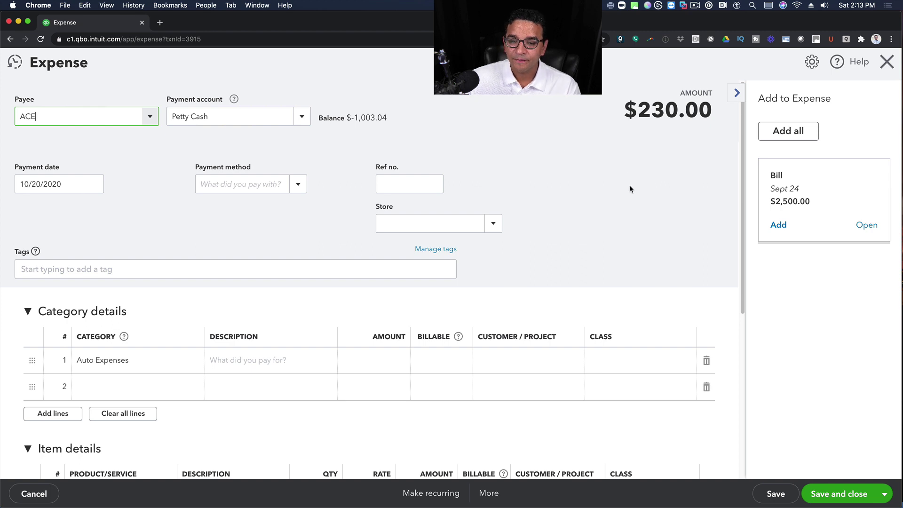
{"action": "left_click", "coordinate": [228, 116]}
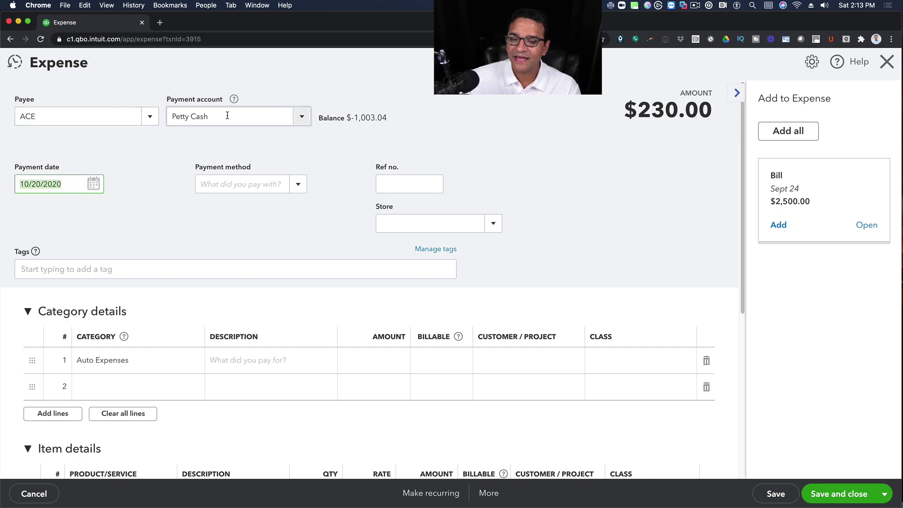
{"action": "left_click", "coordinate": [133, 362]}
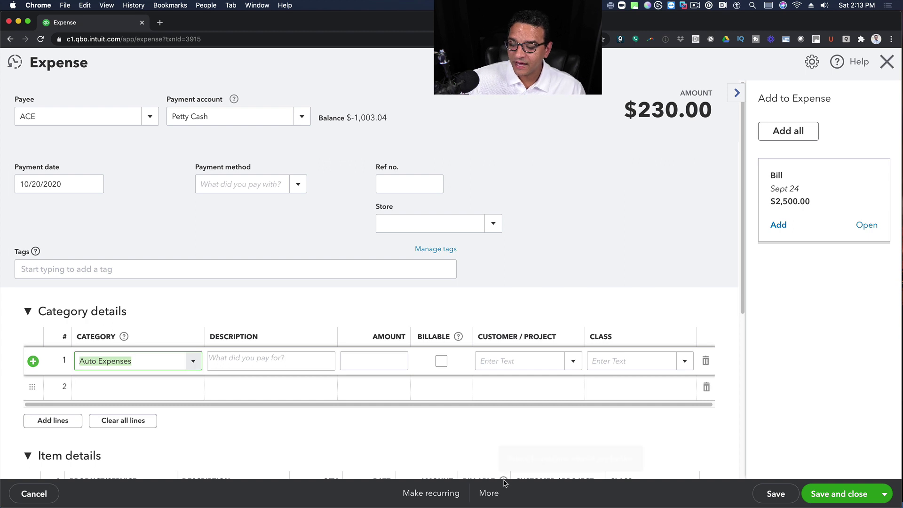
{"action": "key", "text": "alt+super+8"}
{"action": "key", "text": "alt+super+8"}
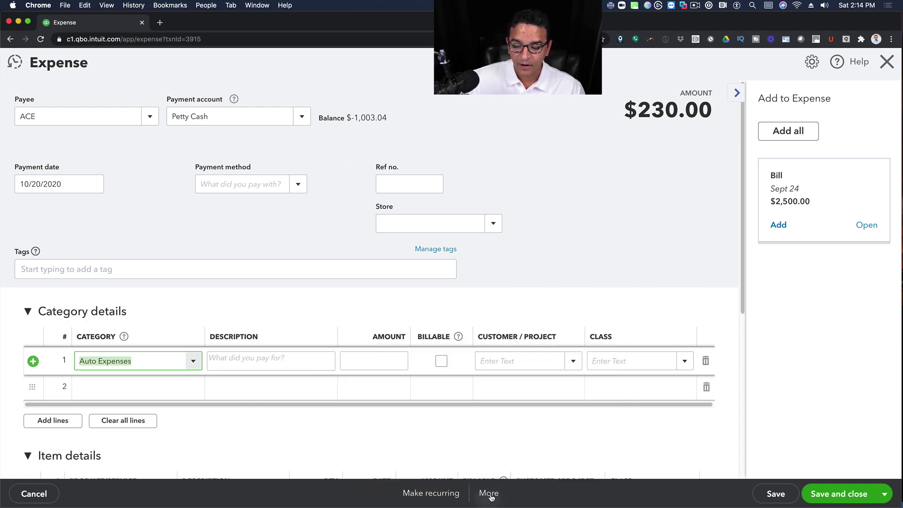
Step: View the ACE expense's transaction journal: Petty Cash credited $230.00, Inventory Asset debited $25.00 and $205.00
{"action": "left_click", "coordinate": [489, 493]}
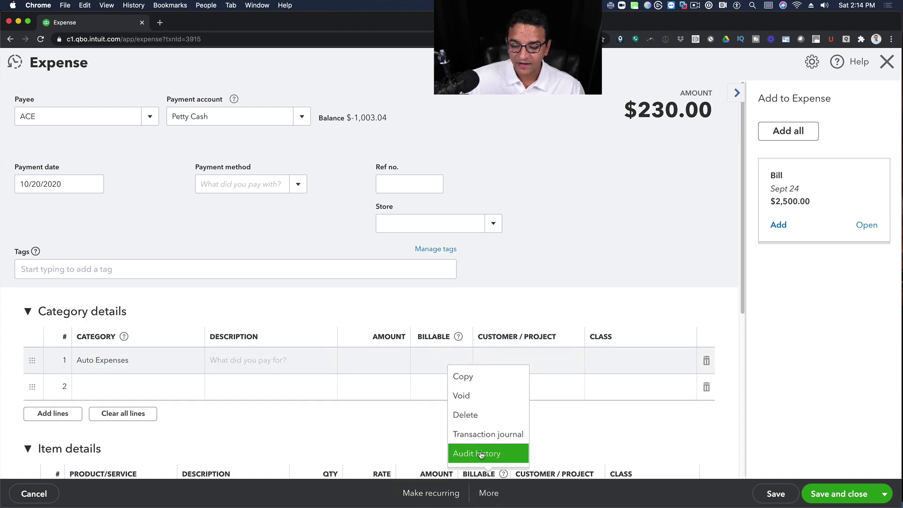
{"action": "key", "text": "alt+super+8"}
{"action": "key", "text": "alt+super+8"}
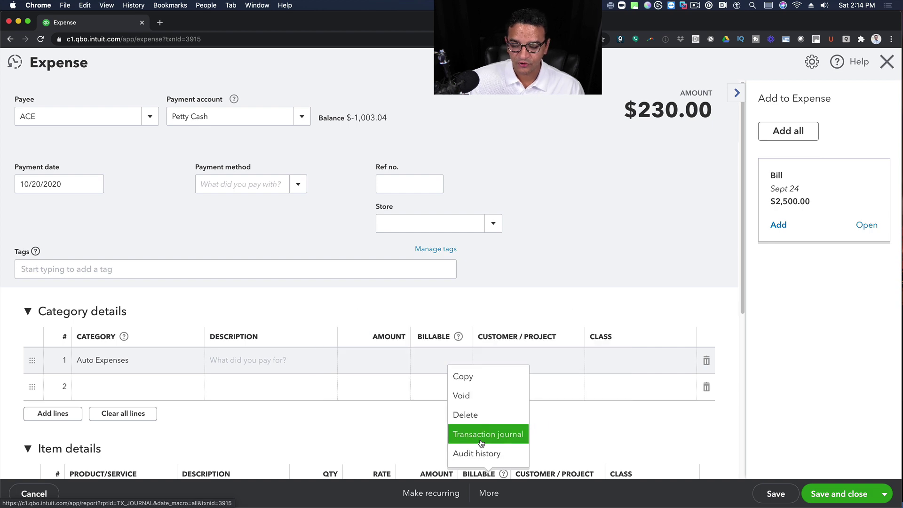
{"action": "left_click", "coordinate": [481, 435]}
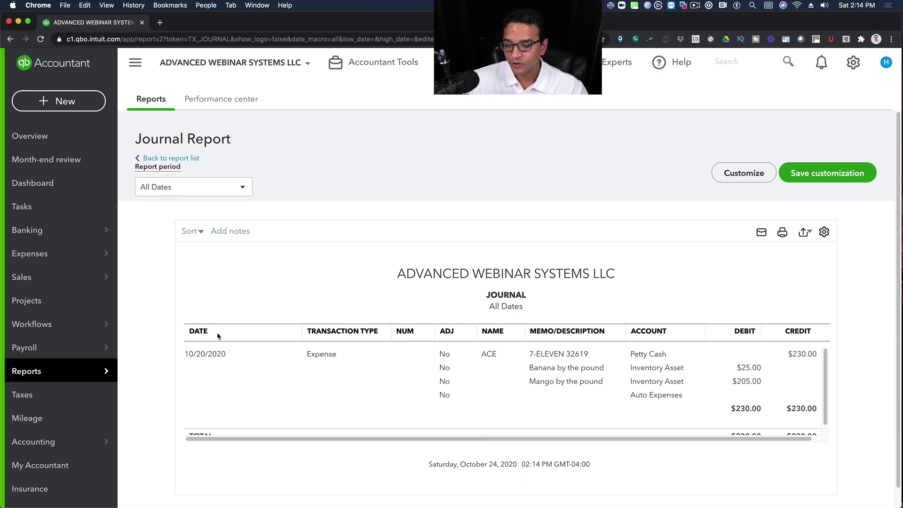
{"action": "key", "text": "alt+super+8"}
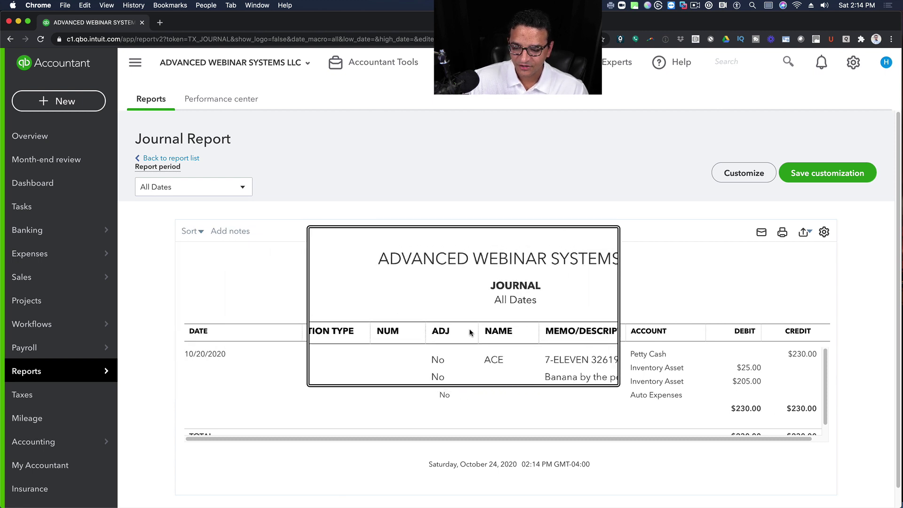
{"action": "key", "text": "alt+super+8"}
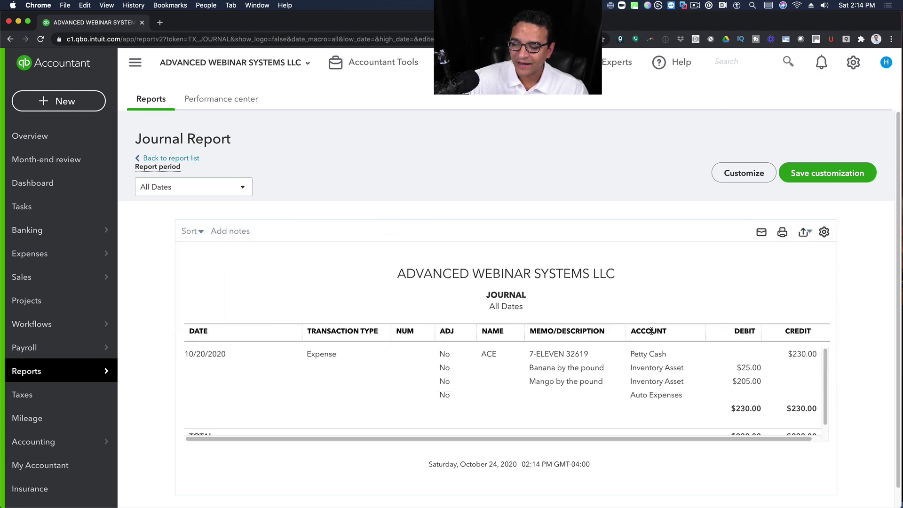
Step: Hide the Adj and Num columns in the journal report's column options
{"action": "left_click", "coordinate": [827, 233]}
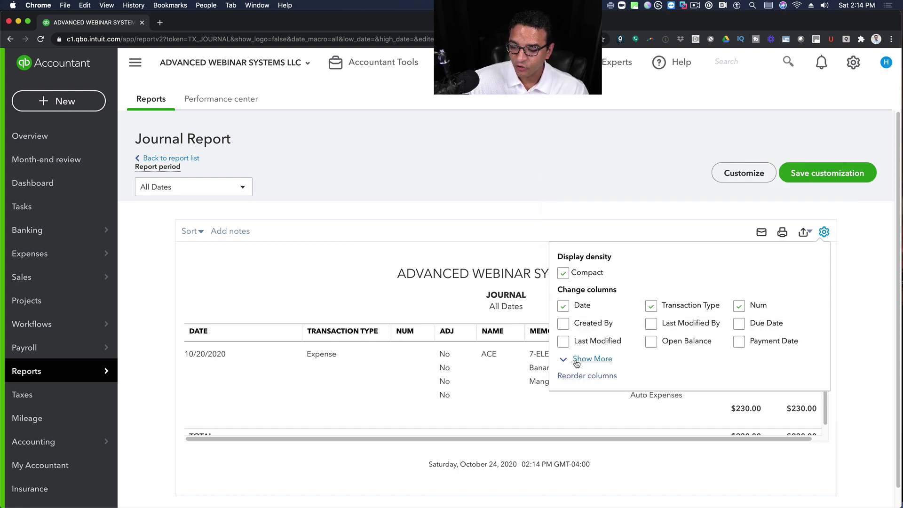
{"action": "left_click", "coordinate": [592, 359]}
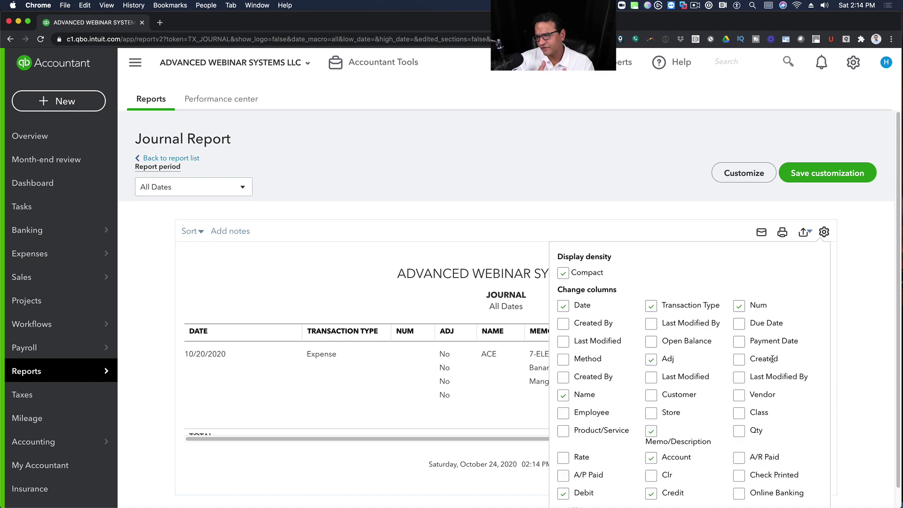
{"action": "left_click", "coordinate": [651, 360]}
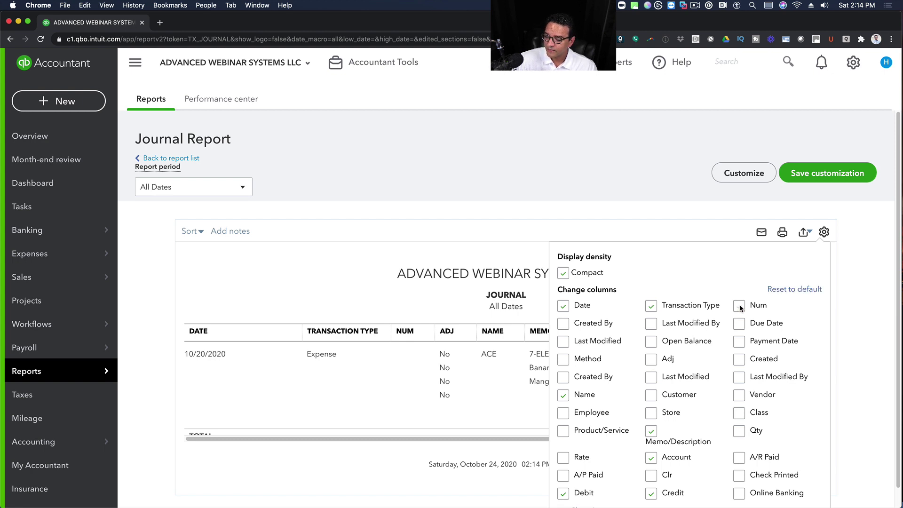
{"action": "left_click", "coordinate": [611, 185]}
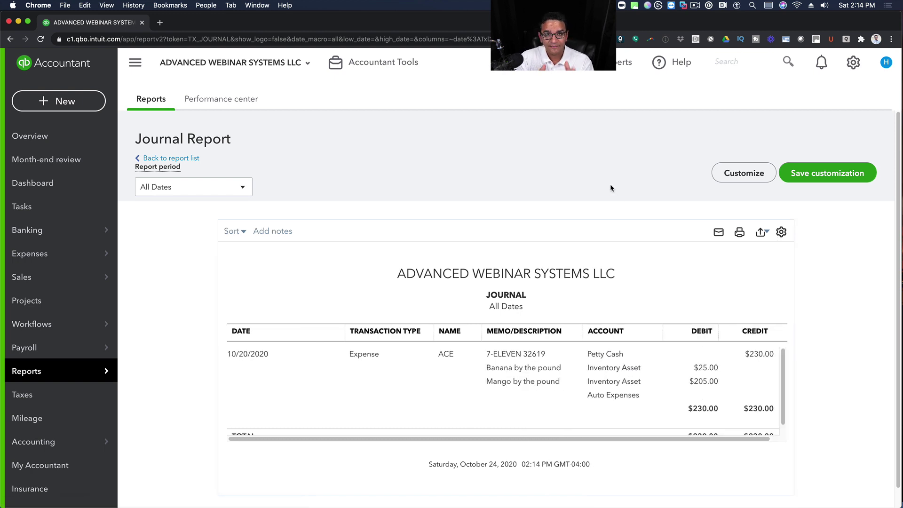
{"action": "left_click", "coordinate": [782, 233]}
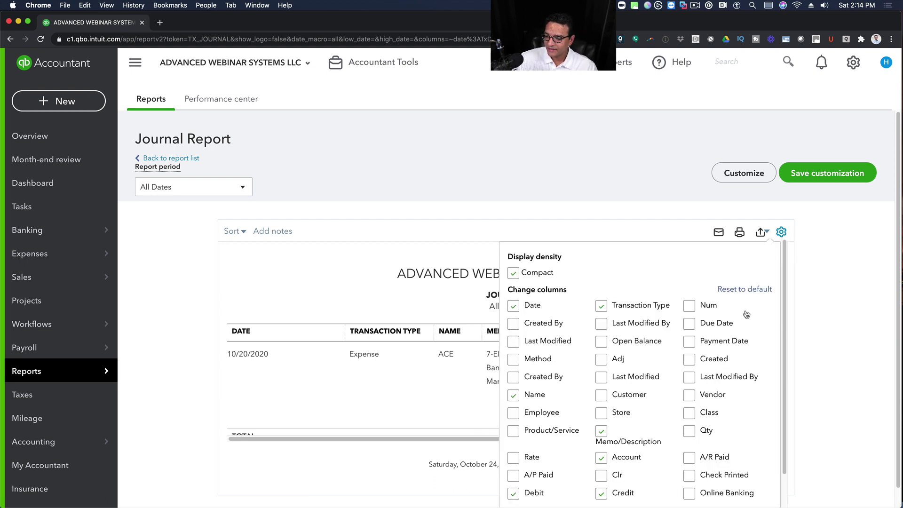
{"action": "scroll", "coordinate": [740, 341], "scroll_direction": "down", "scroll_amount": 2}
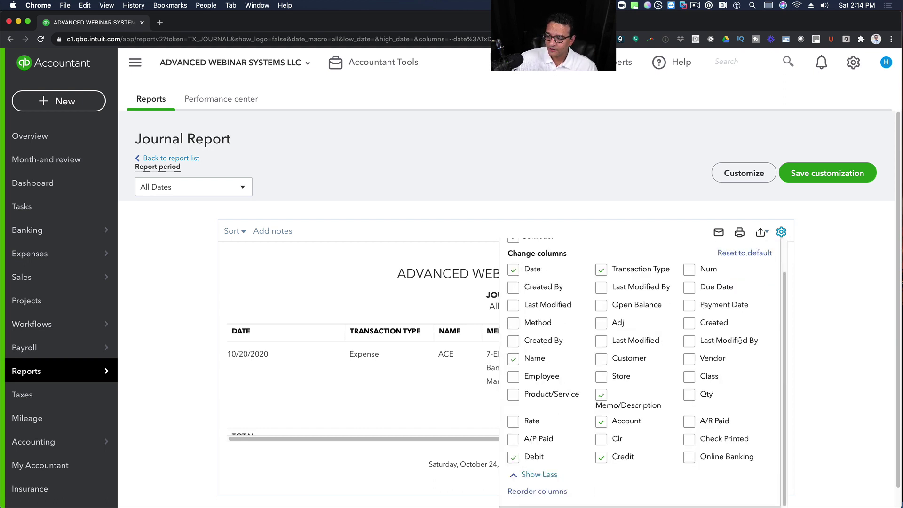
Step: Reorder columns to Date, Account, Debit, Credit, Name, Transaction Type, Memo/Description and rerun the report
{"action": "left_click", "coordinate": [537, 492]}
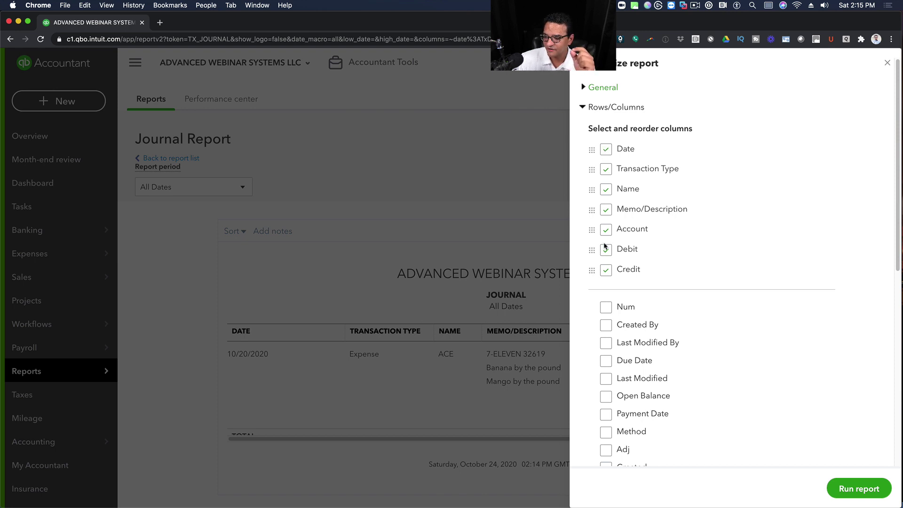
{"action": "left_click_drag", "start_coordinate": [594, 229], "coordinate": [596, 168]}
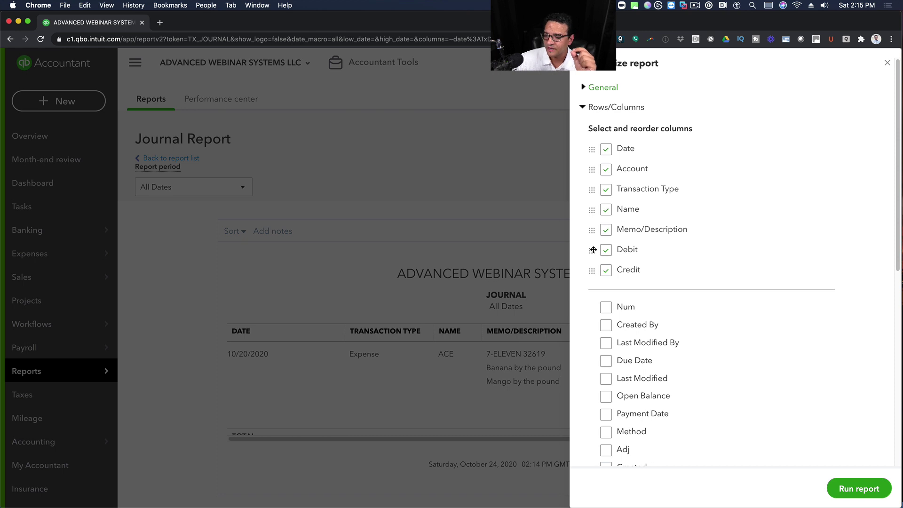
{"action": "left_click_drag", "start_coordinate": [594, 250], "coordinate": [595, 186]}
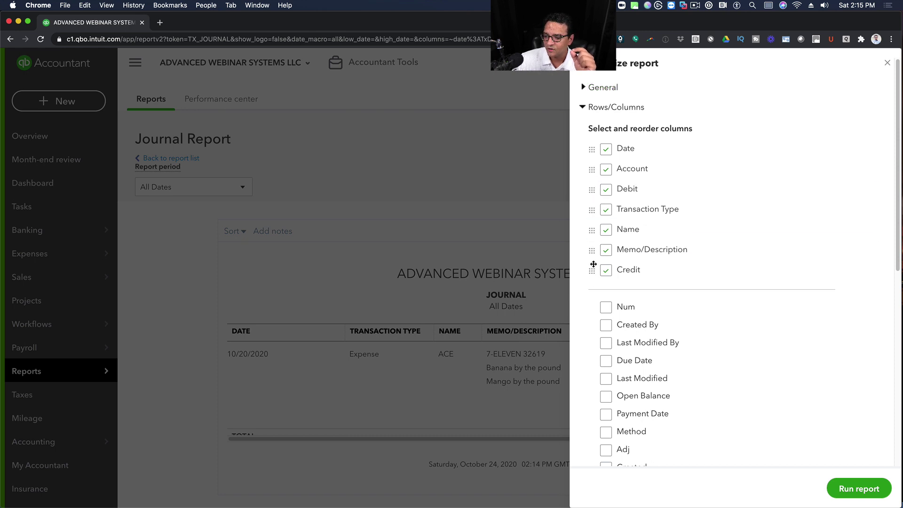
{"action": "left_click_drag", "start_coordinate": [594, 267], "coordinate": [597, 208]}
{"action": "left_click_drag", "start_coordinate": [593, 246], "coordinate": [592, 226]}
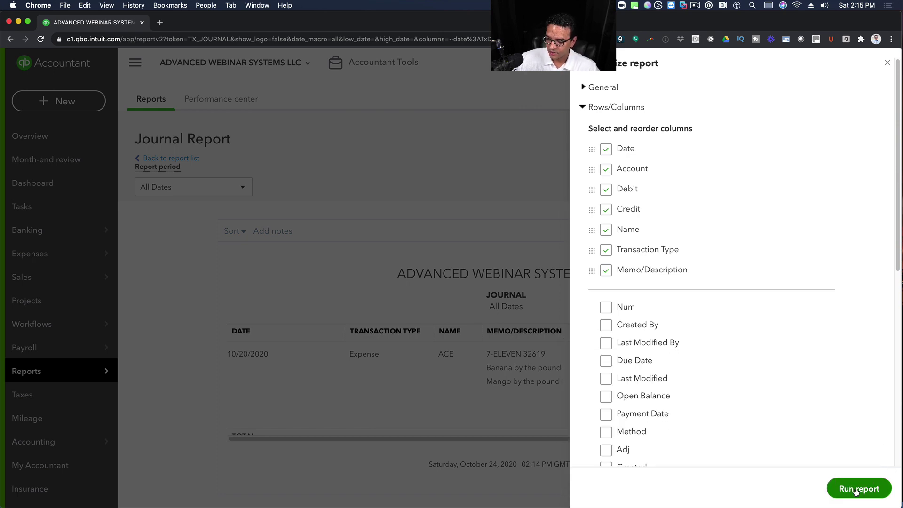
{"action": "left_click", "coordinate": [856, 491]}
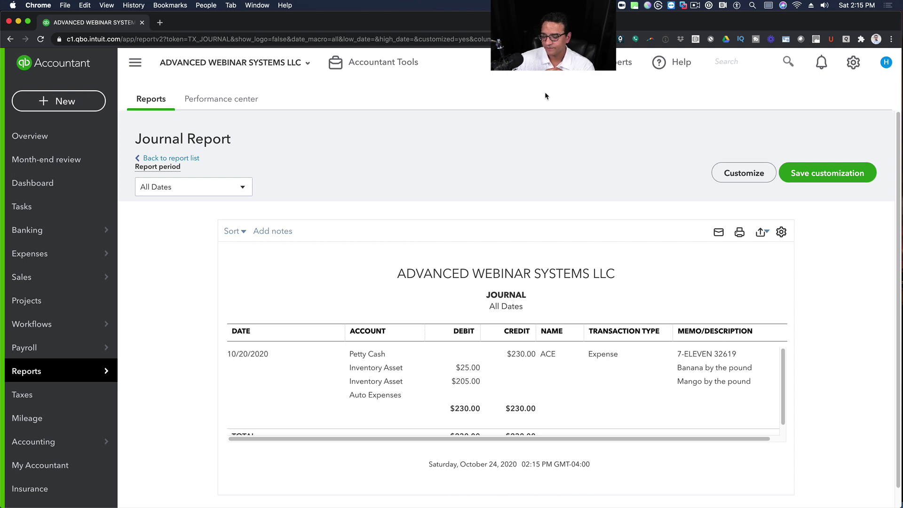
Step: From Reports, search 'jour' and run the Journal report for October 1-24, 2020
{"action": "mouse_move", "coordinate": [17, 376]}
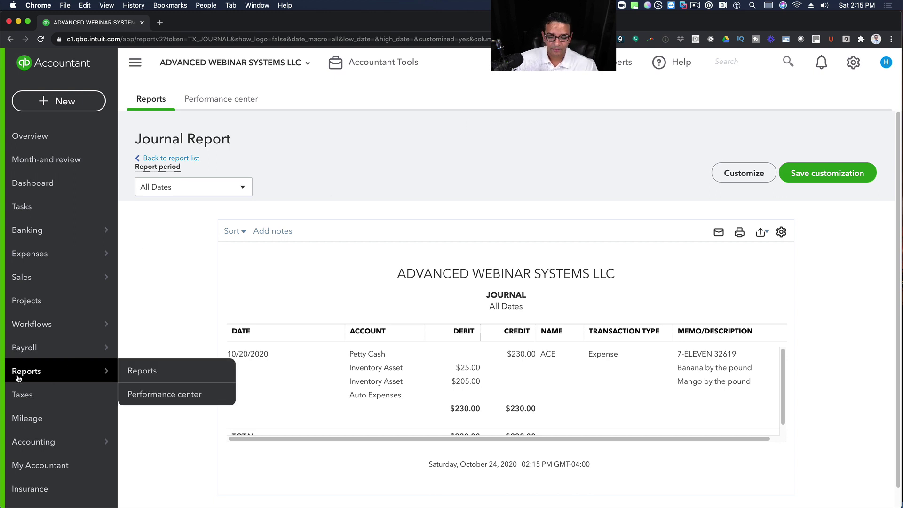
{"action": "left_click", "coordinate": [147, 371]}
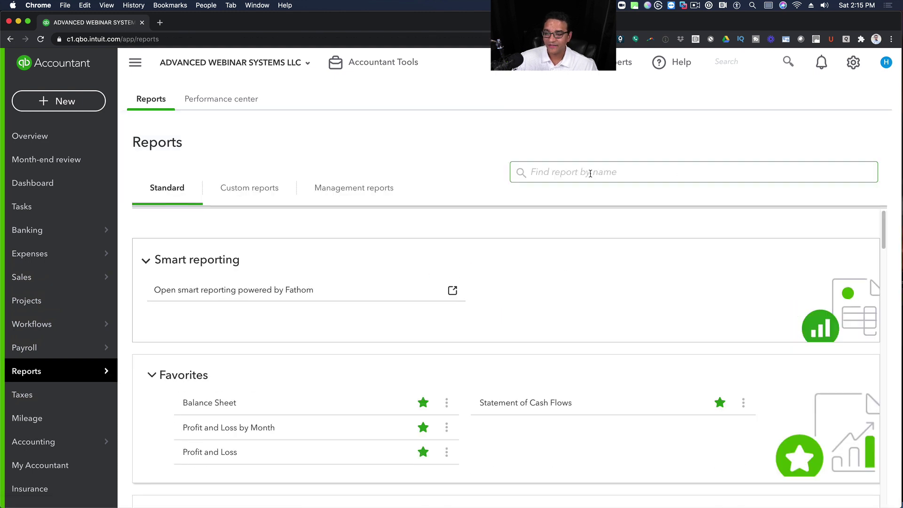
{"action": "left_click", "coordinate": [590, 174]}
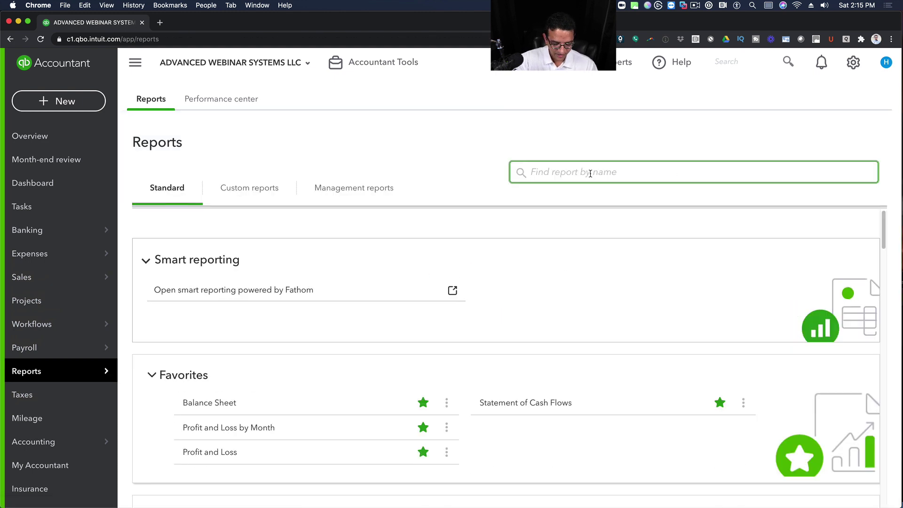
{"action": "type", "text": "jour"}
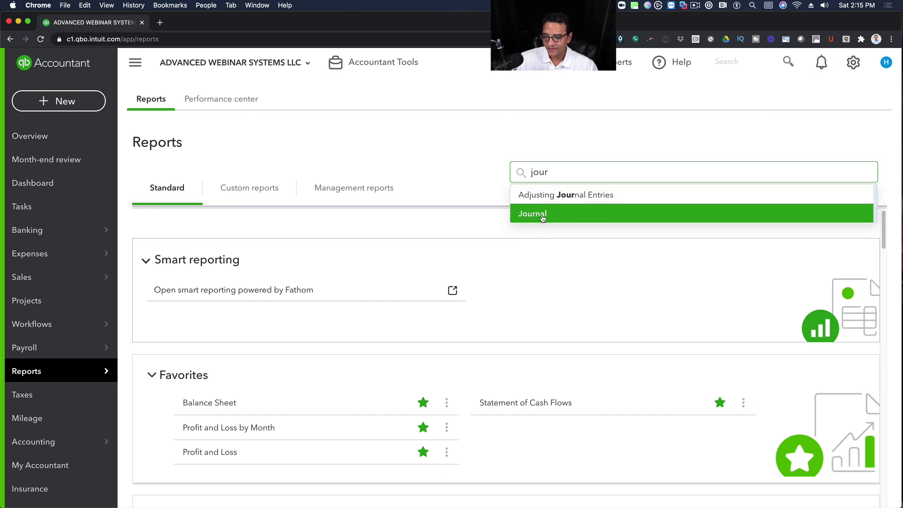
{"action": "left_click", "coordinate": [543, 215]}
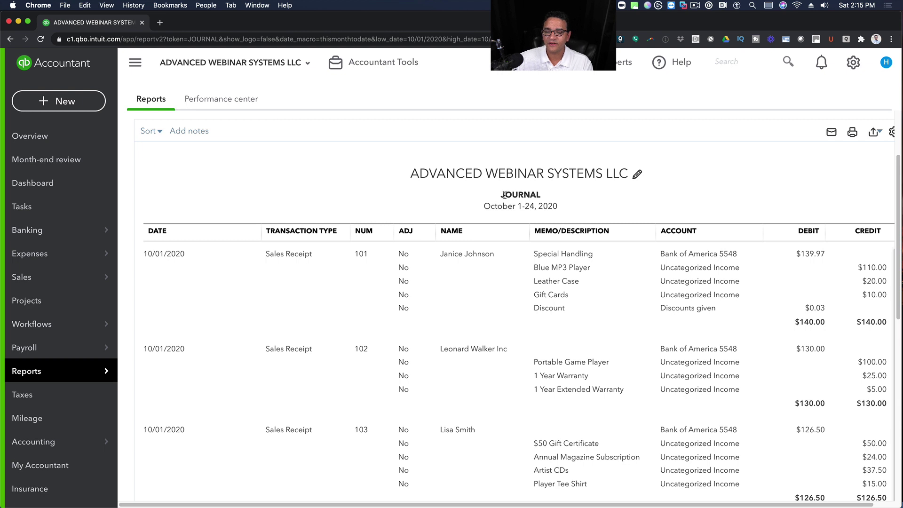
Step: Set the Journal report dates to 08/01/2020 through 08/31/2020
{"action": "scroll", "coordinate": [378, 191], "scroll_direction": "up", "scroll_amount": 3}
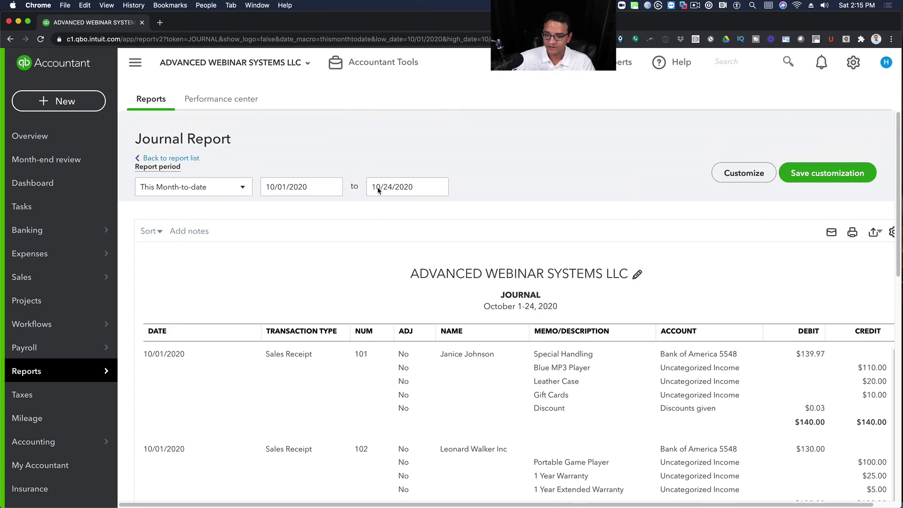
{"action": "left_click_drag", "start_coordinate": [297, 196], "coordinate": [236, 183]}
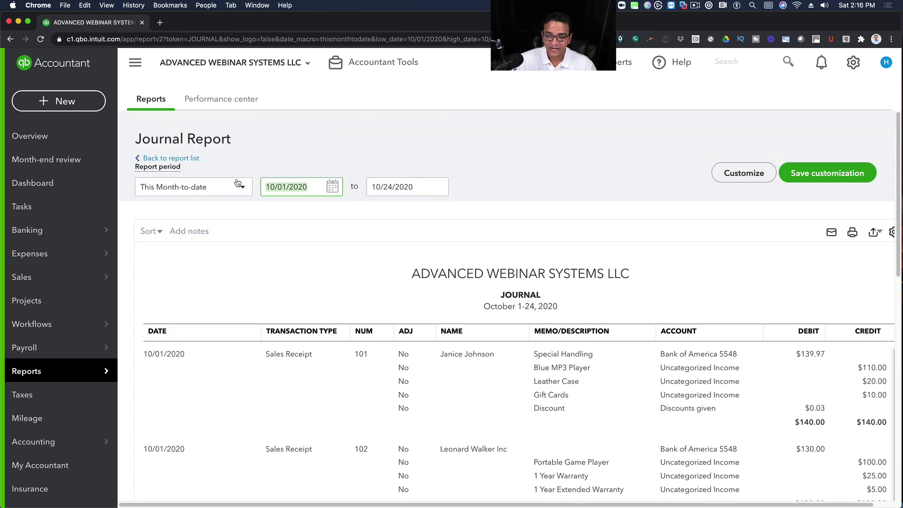
{"action": "type", "text": "08/01/2020"}
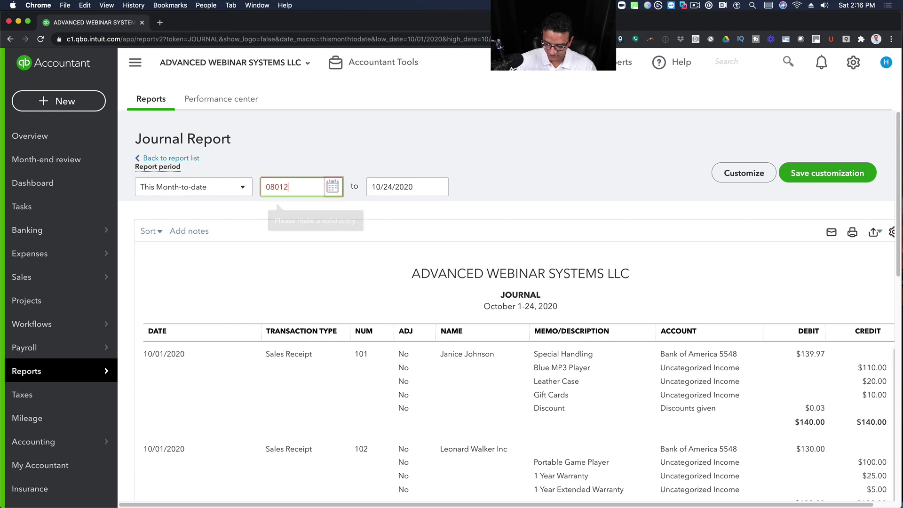
{"action": "key", "text": "Tab"}
{"action": "type", "text": "08312020"}
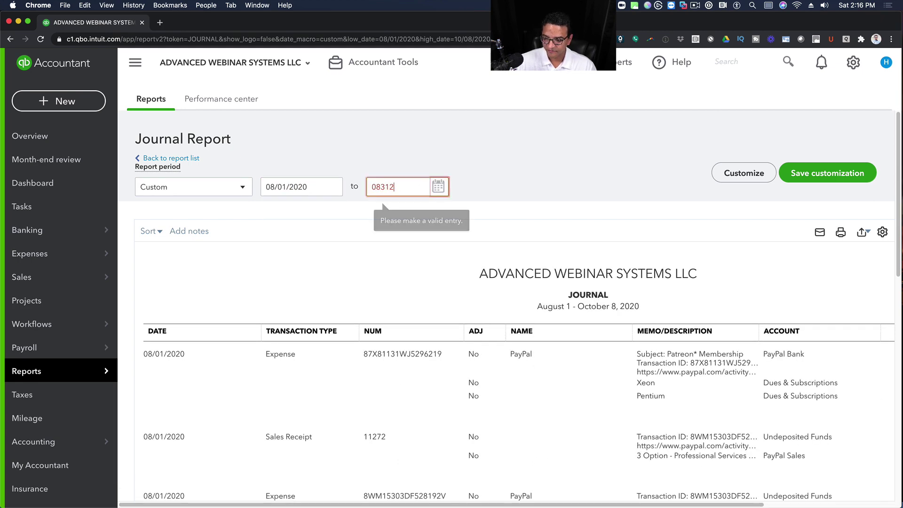
{"action": "key", "text": "Tab"}
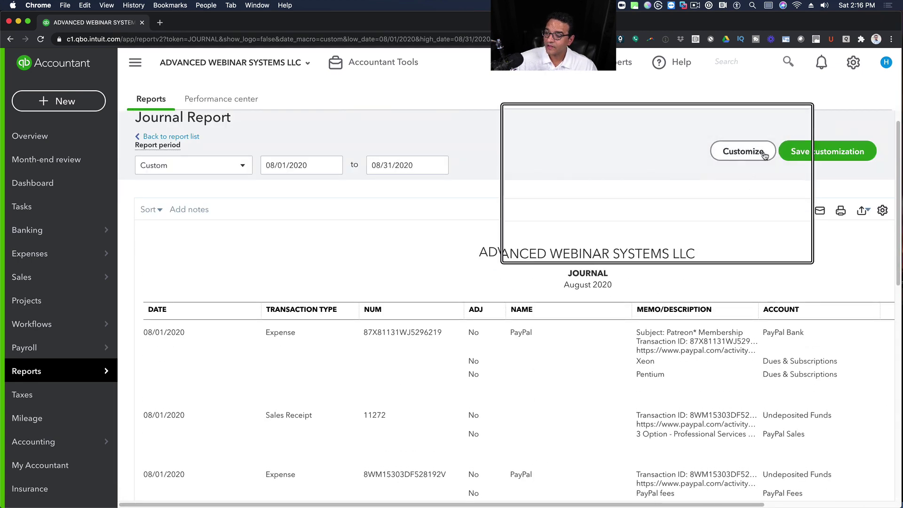
Step: Add a Transaction Type filter set to Invoice and rerun the August 2020 report
{"action": "left_click", "coordinate": [765, 155]}
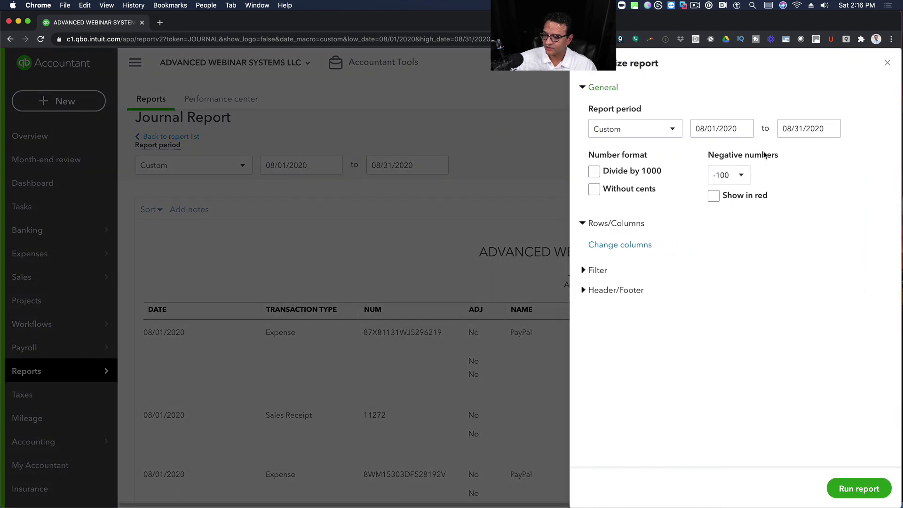
{"action": "left_click", "coordinate": [606, 272]}
{"action": "left_click", "coordinate": [594, 294]}
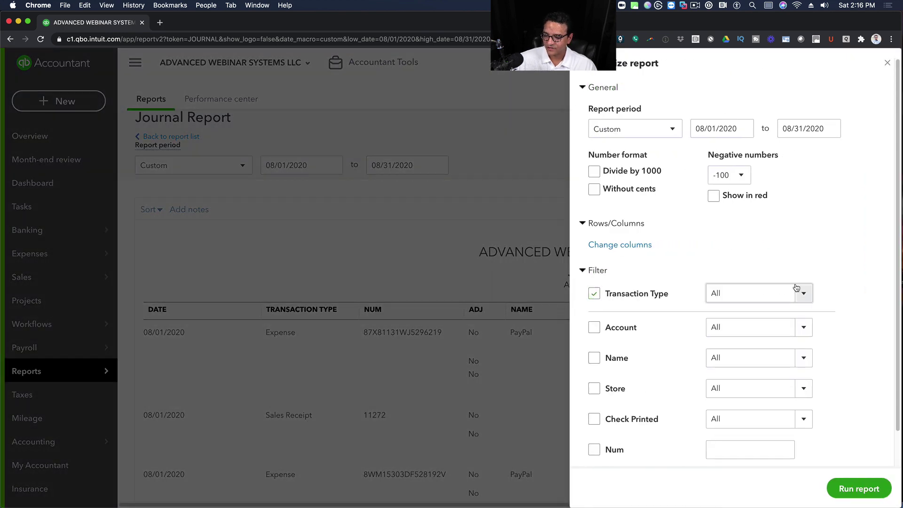
{"action": "left_click", "coordinate": [733, 295]}
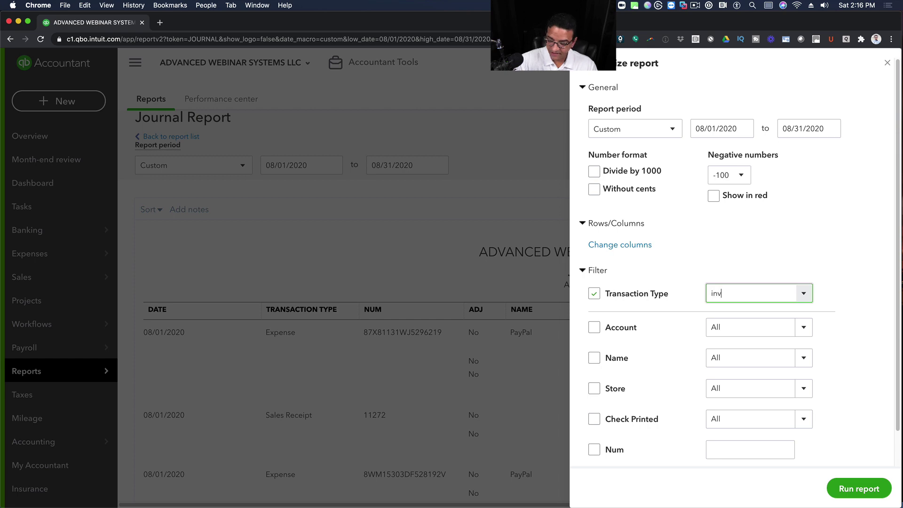
{"action": "type", "text": "inv"}
{"action": "left_click", "coordinate": [718, 314]}
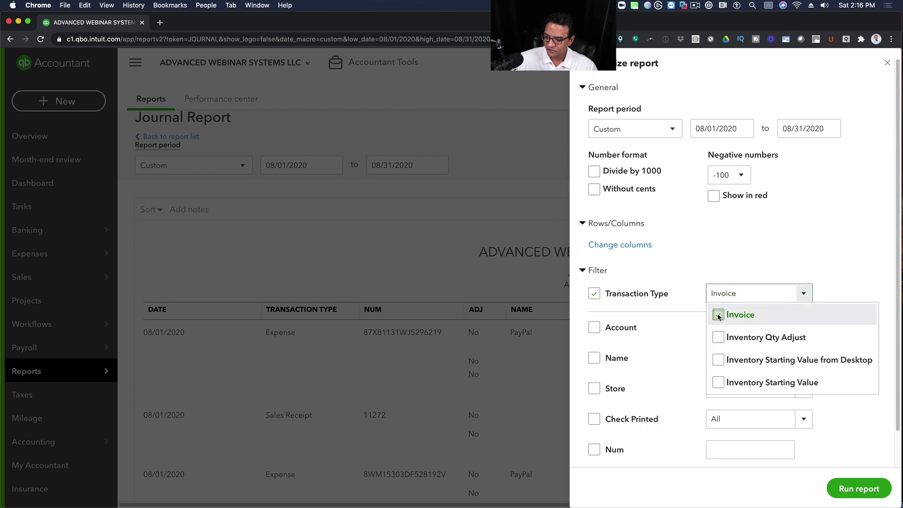
{"action": "left_click", "coordinate": [848, 492]}
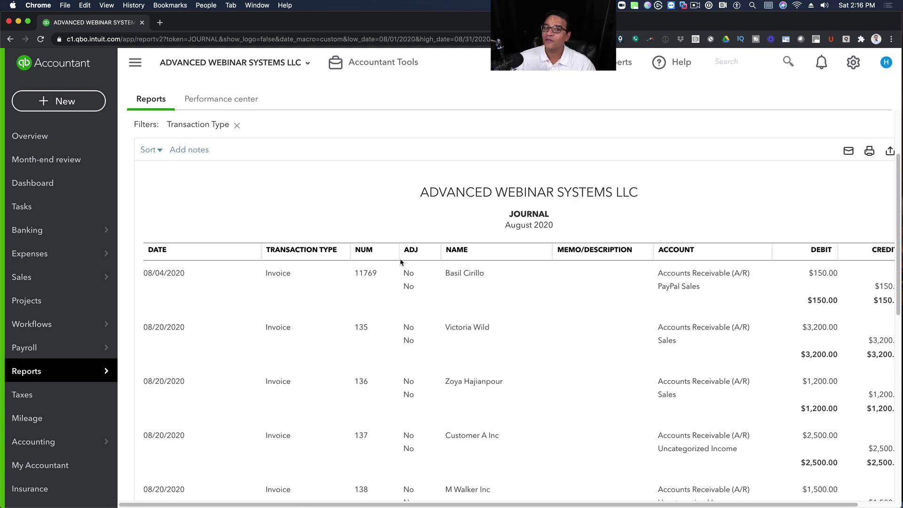
{"action": "scroll", "coordinate": [405, 273], "scroll_direction": "down", "scroll_amount": 1}
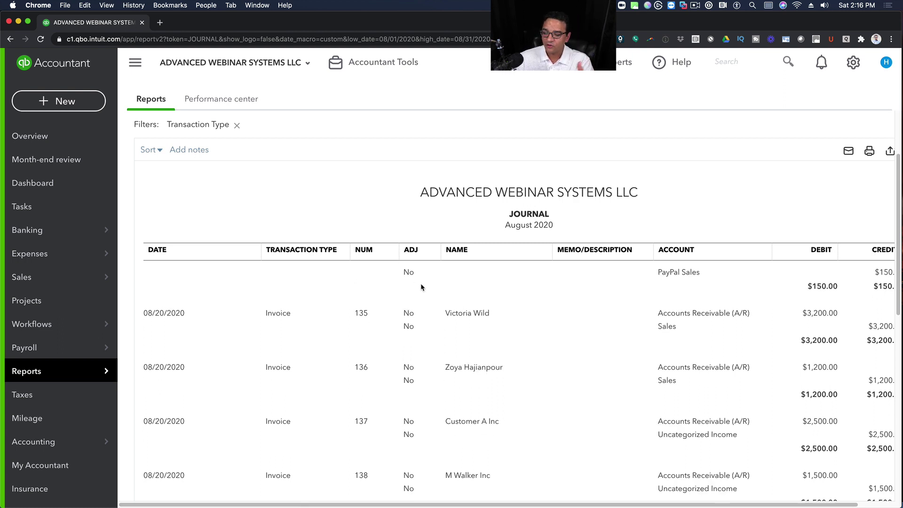